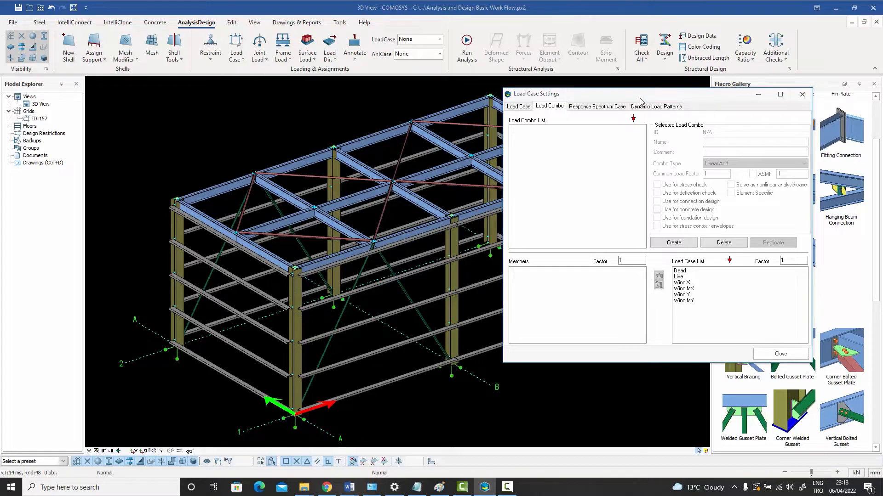
# - Review the defined load cases, and create a load combination named D
pyautogui.click(523, 107)
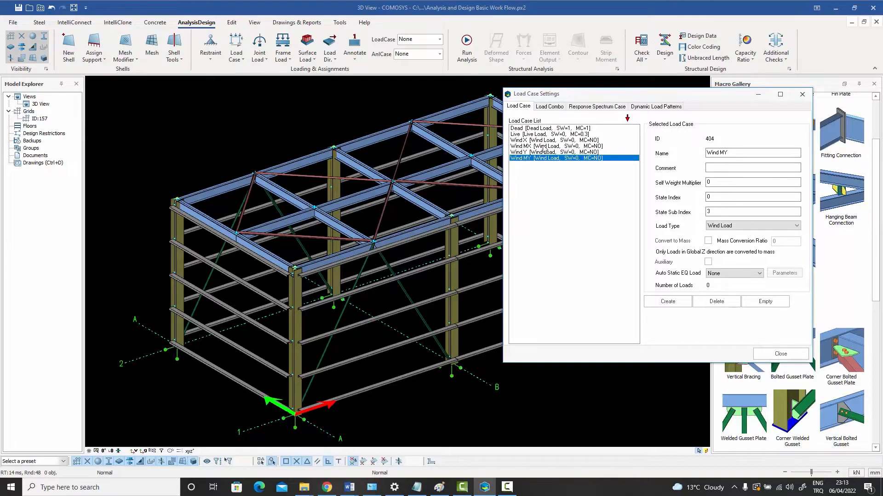
pyautogui.click(551, 107)
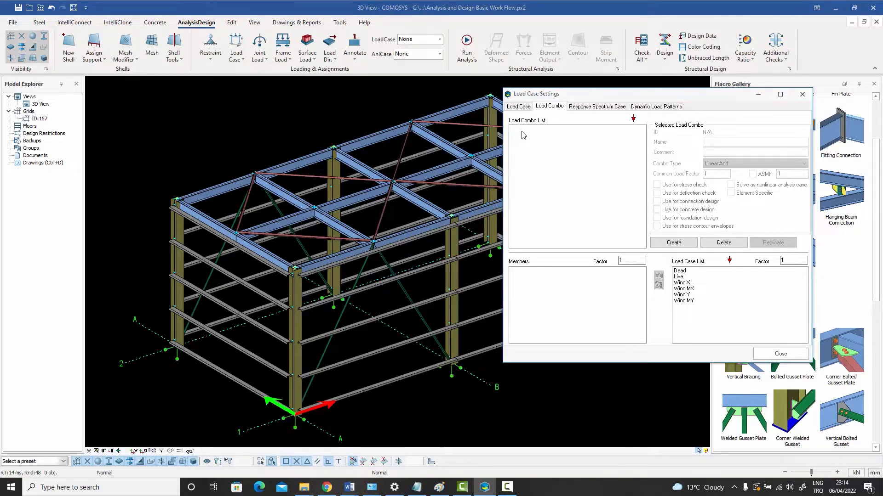
pyautogui.click(674, 243)
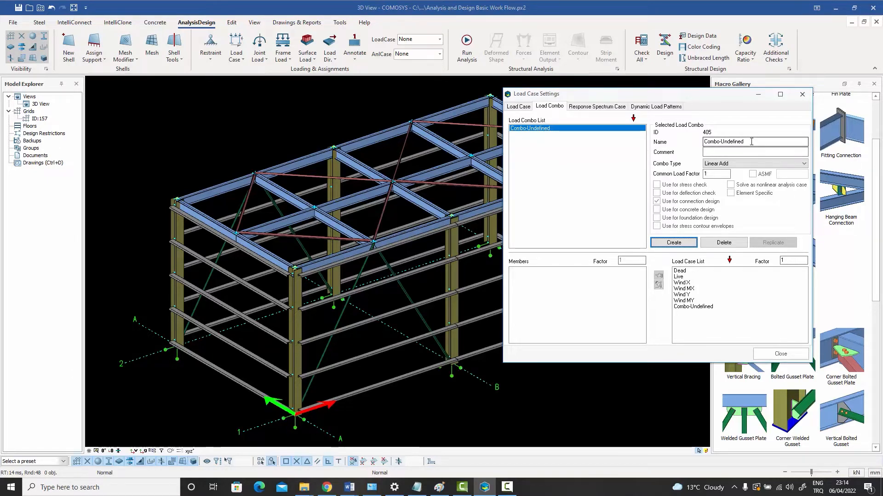
pyautogui.moveTo(751, 141); pyautogui.dragTo(675, 152)
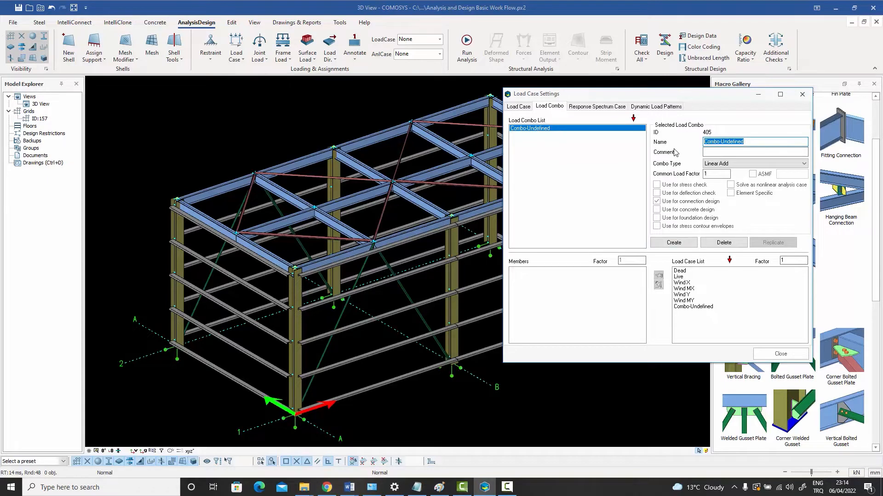
pyautogui.write('Dea')
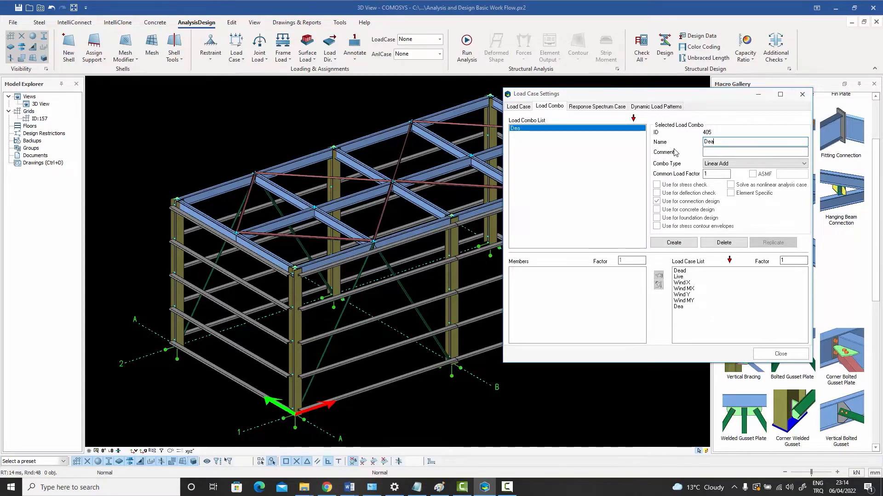
pyautogui.write('d')
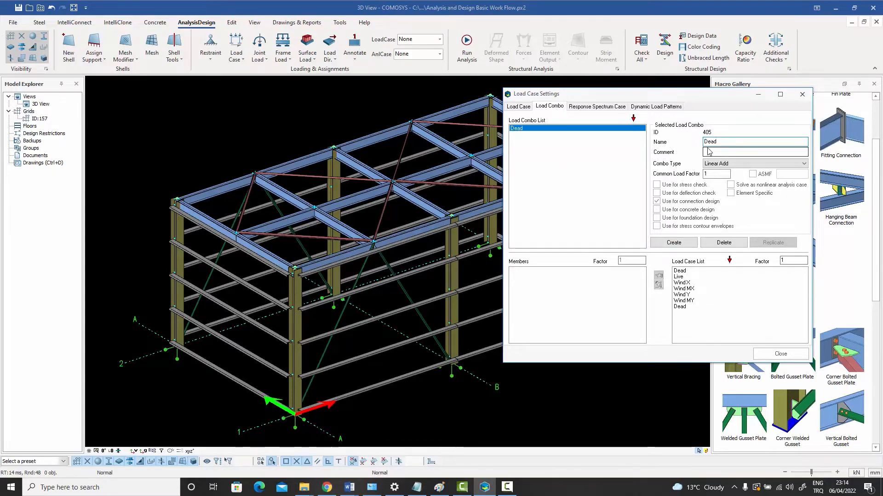
pyautogui.press('BackSpace')
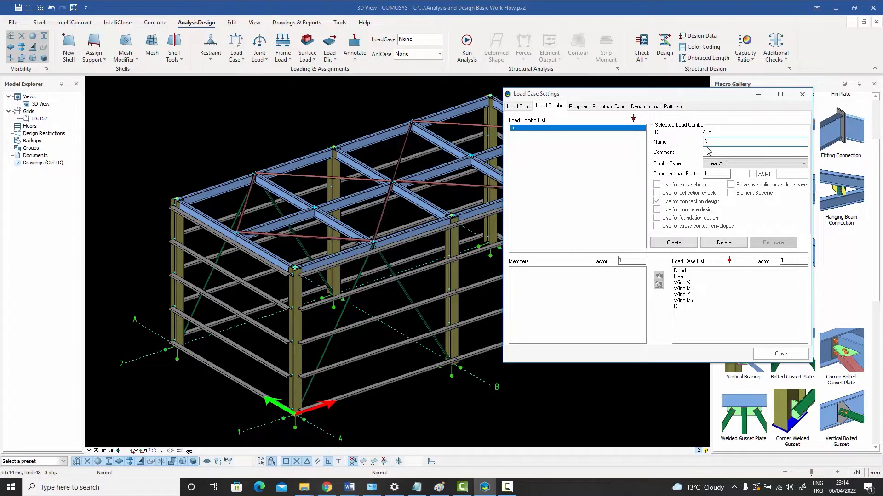
pyautogui.press('BackSpace')
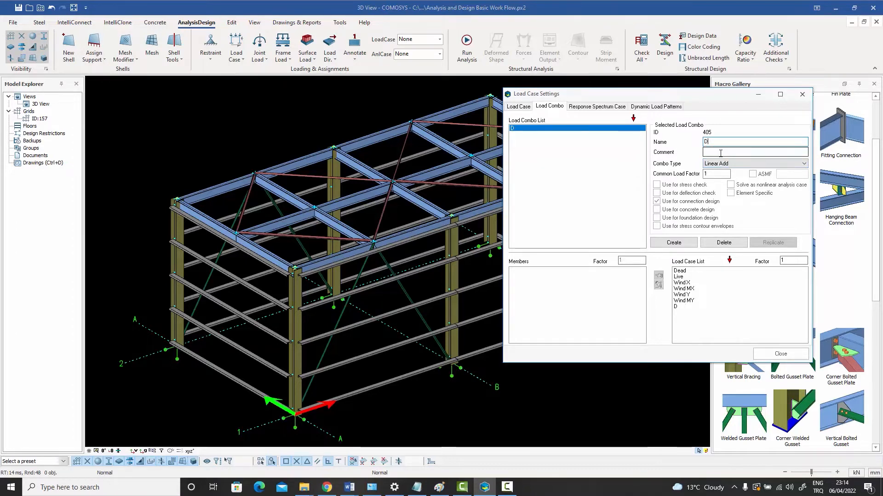
# - Keep the D combination's type as Linear Add and add the Dead load case with factor 1
pyautogui.click(731, 164)
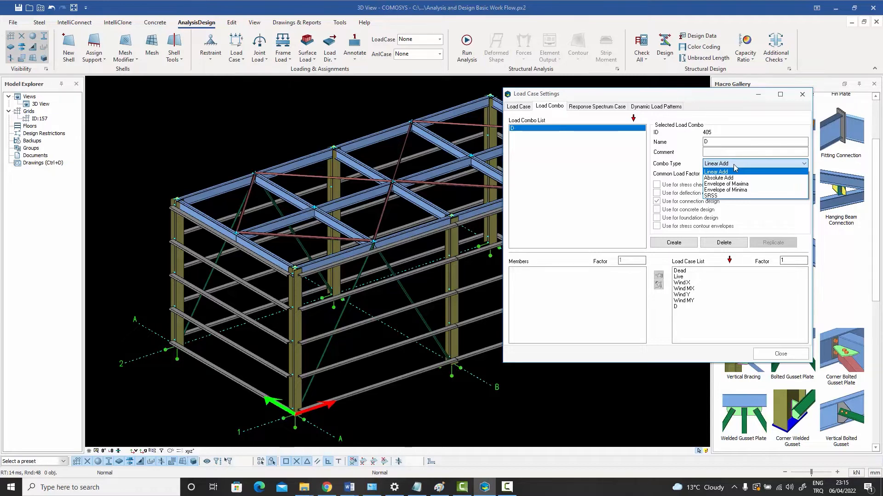
pyautogui.click(735, 168)
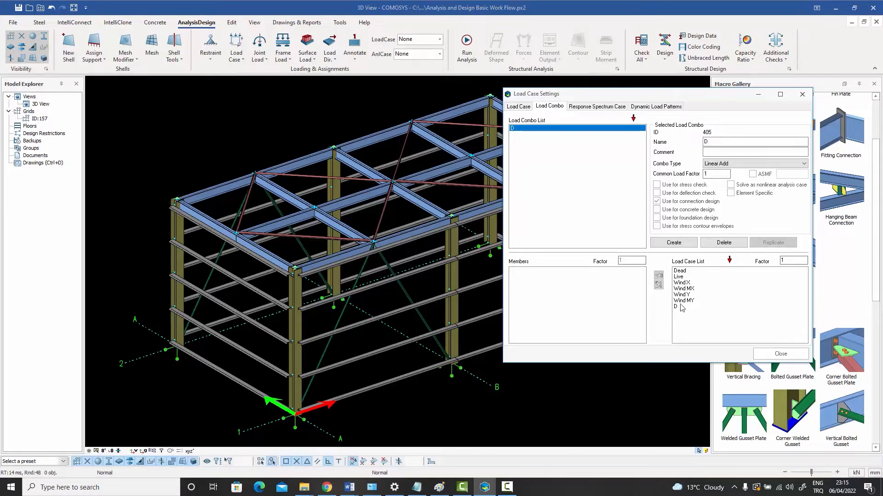
pyautogui.click(685, 271)
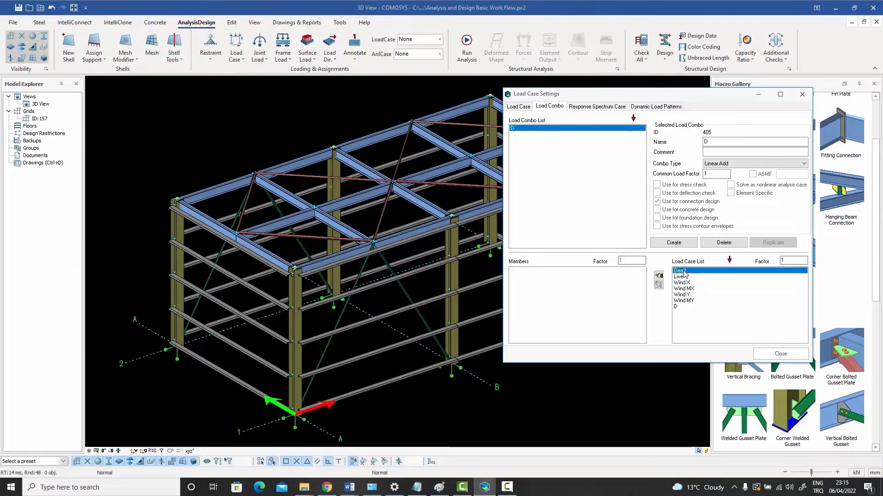
pyautogui.click(659, 277)
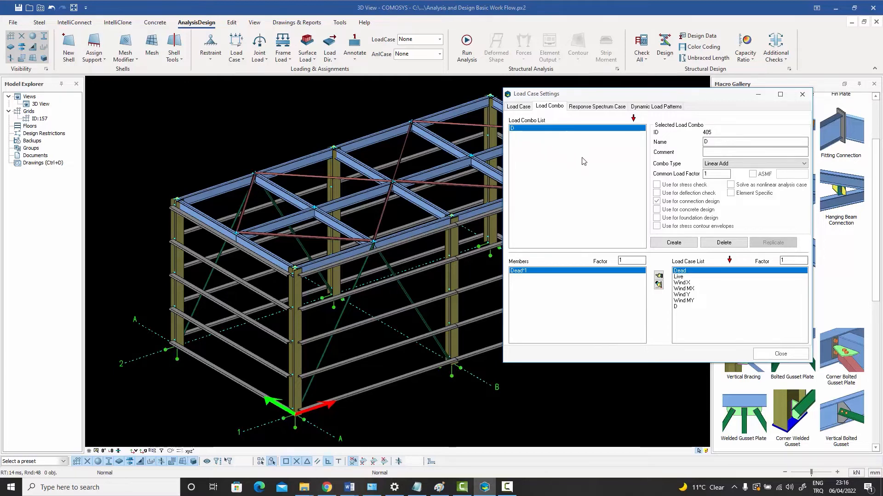
# - Create a load combination named D+L with the Dead and Live load cases as members
pyautogui.click(674, 243)
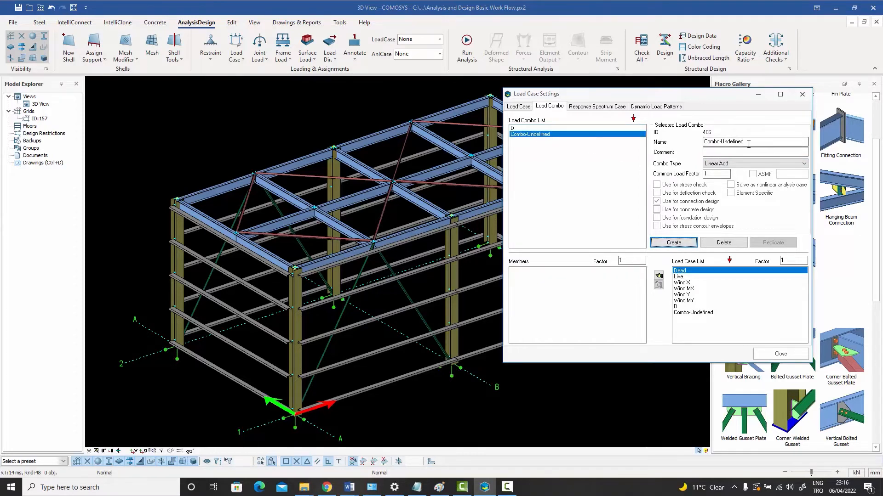
pyautogui.moveTo(749, 142); pyautogui.dragTo(651, 144)
pyautogui.write('D+')
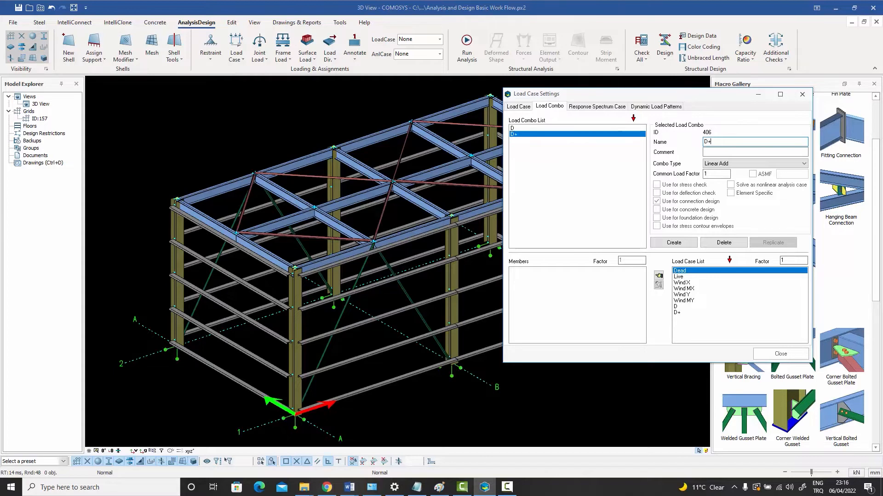
pyautogui.write('L')
pyautogui.click(659, 277)
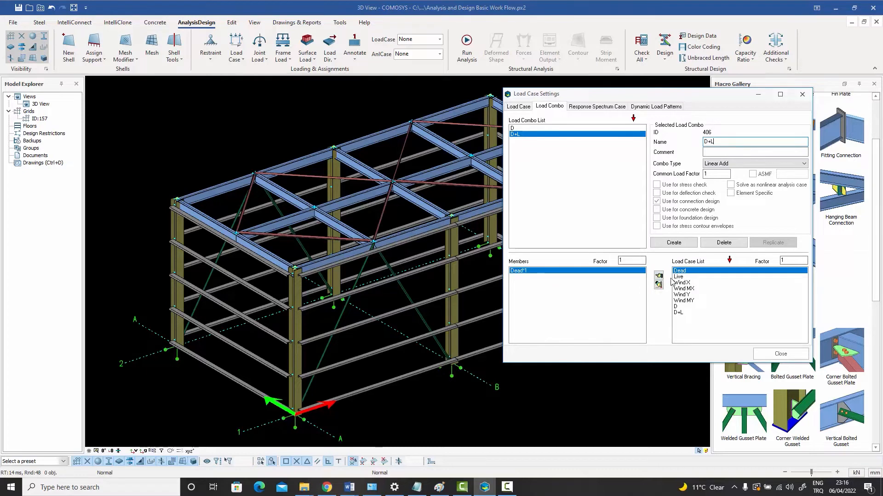
pyautogui.click(679, 277)
pyautogui.click(659, 277)
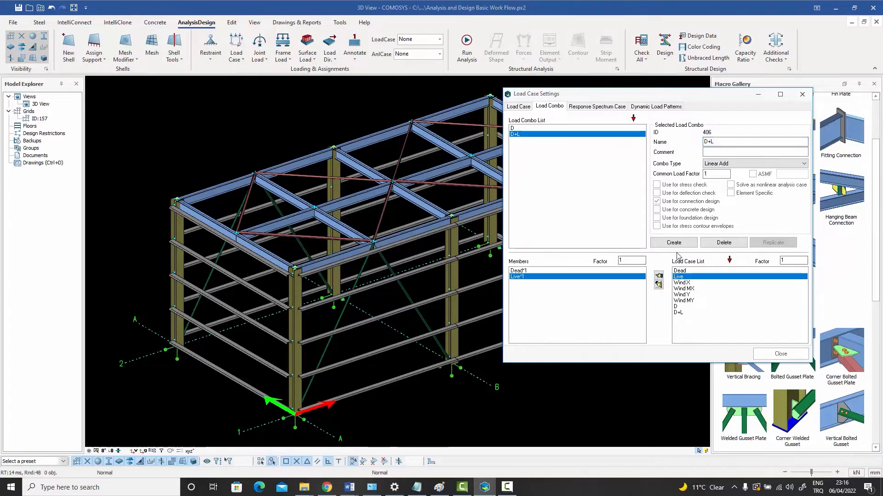
# - Set the member factors of the D+L combination to 1.4 for Dead and 1.6 for Live
pyautogui.click(555, 270)
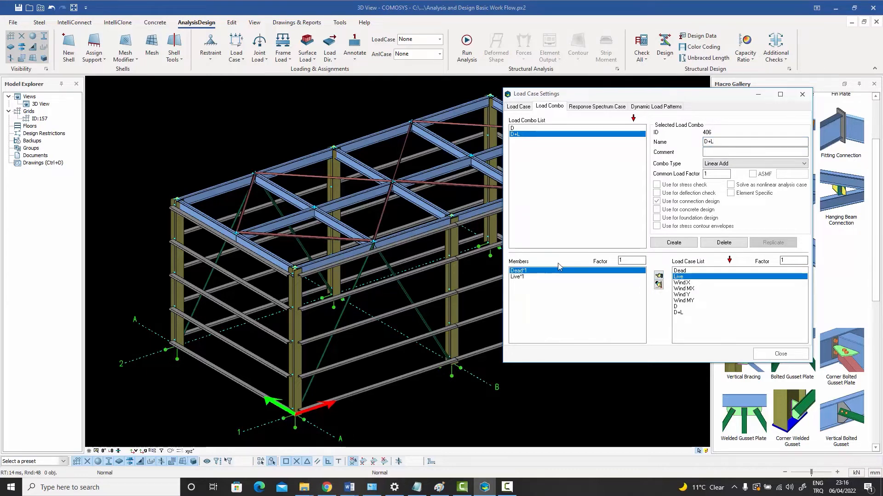
pyautogui.click(515, 128)
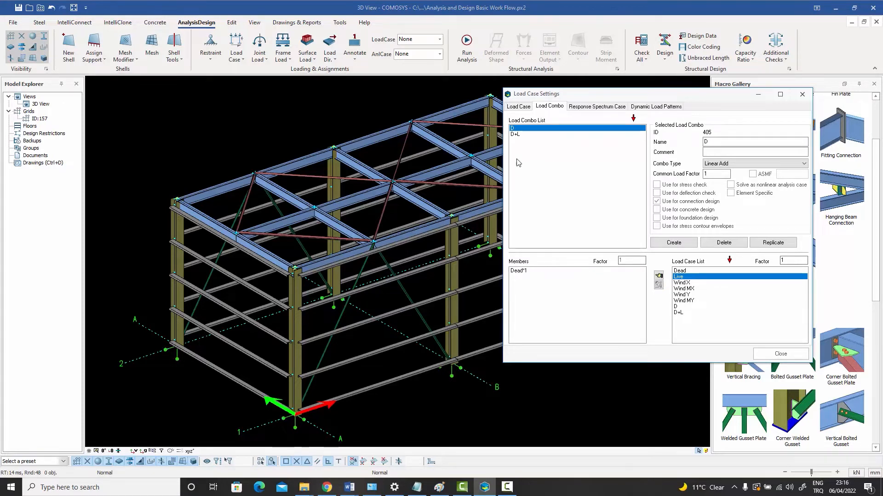
pyautogui.click(515, 135)
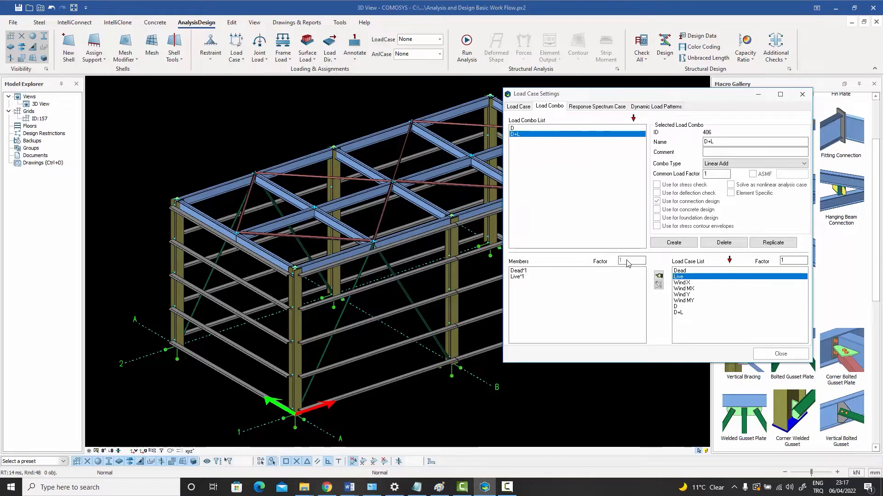
pyautogui.click(522, 271)
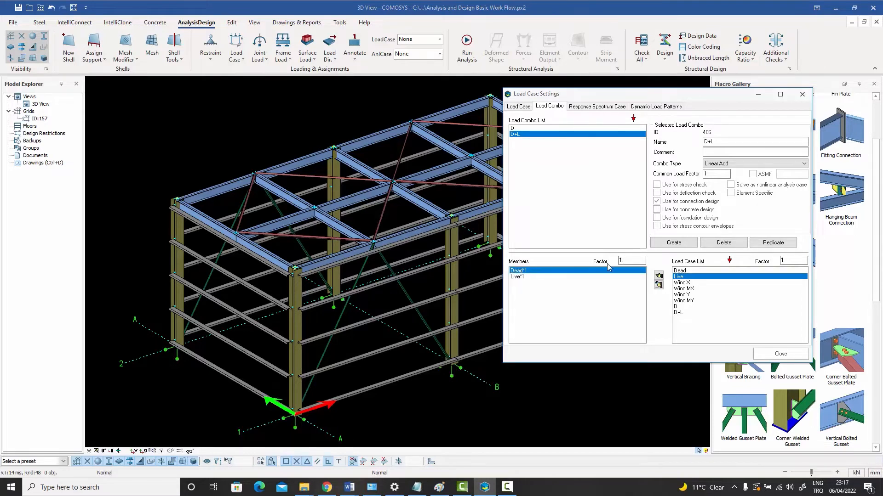
pyautogui.click(631, 261)
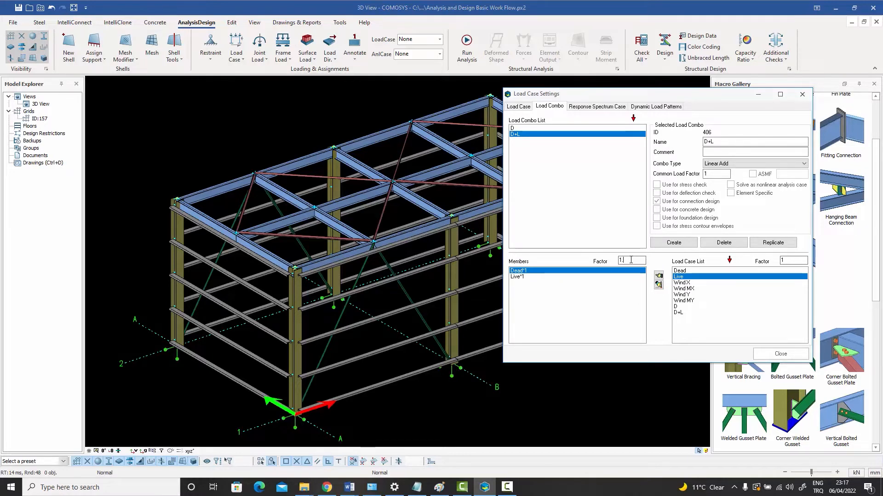
pyautogui.write('.4')
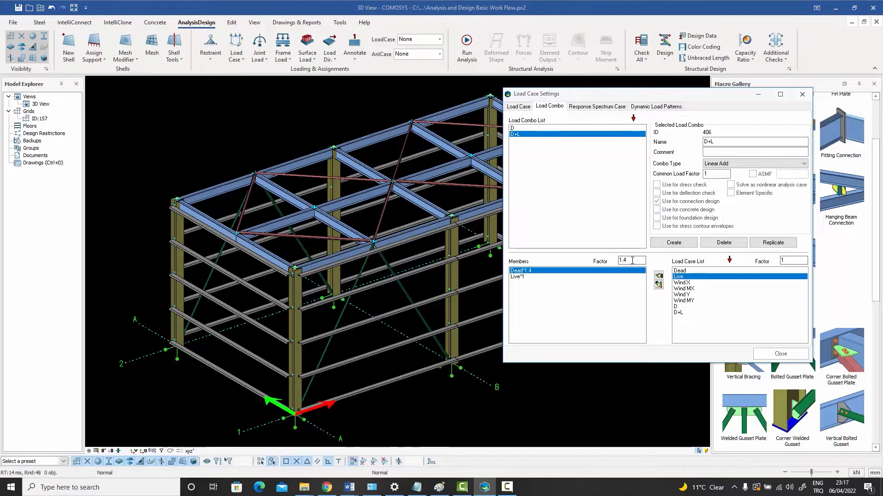
pyautogui.click(521, 277)
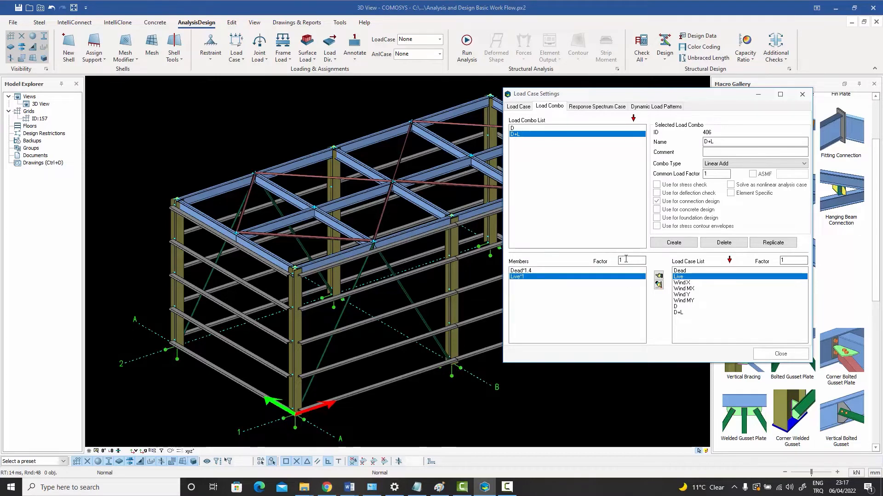
pyautogui.write('6')
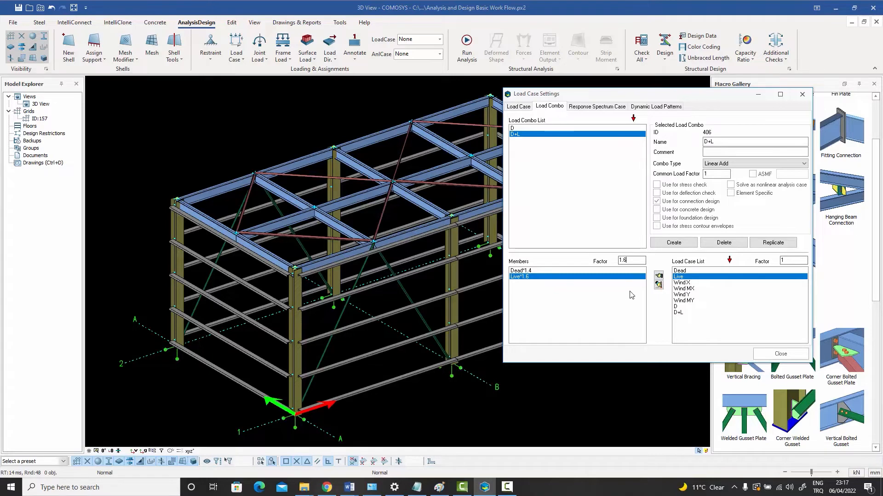
# - Create a load combination named D+L+Wx with the Dead, Live and Wind X load cases as members
pyautogui.click(673, 243)
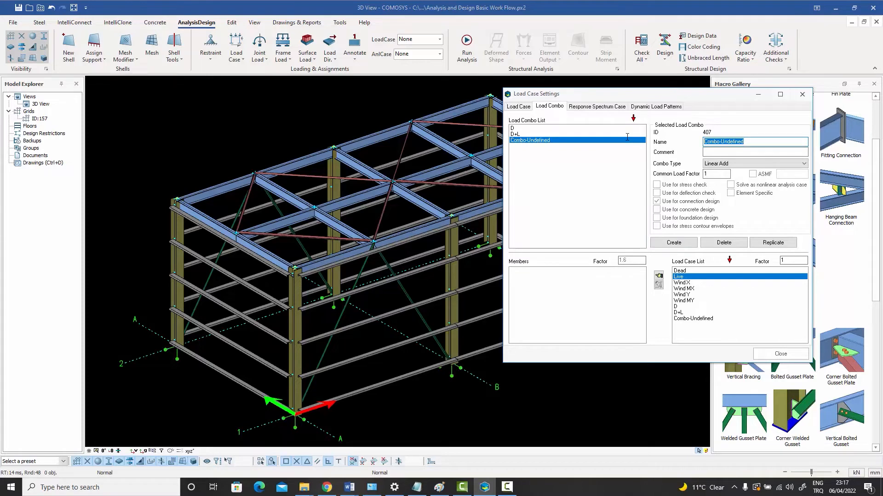
pyautogui.write('D+L+Wx')
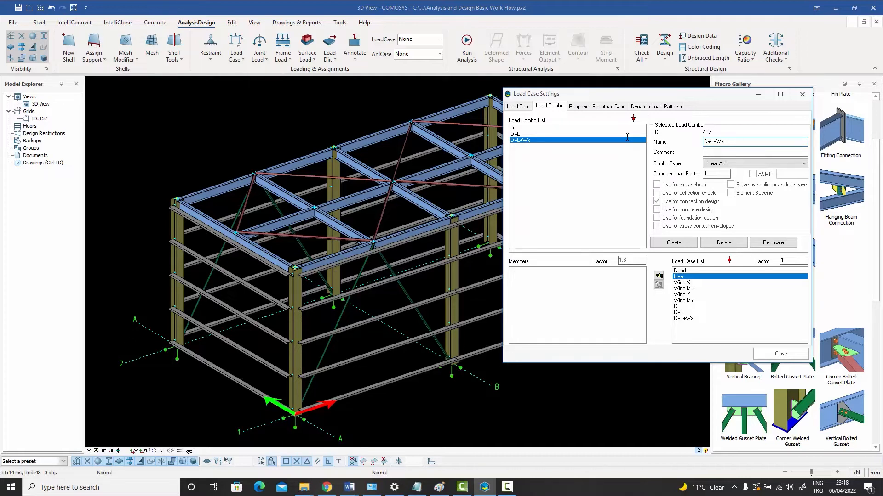
pyautogui.click(684, 272)
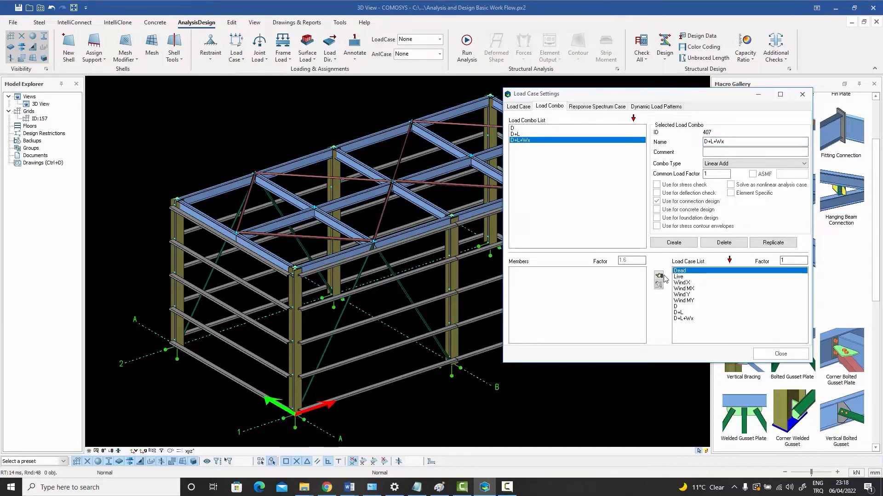
pyautogui.click(658, 276)
pyautogui.click(681, 277)
pyautogui.click(659, 275)
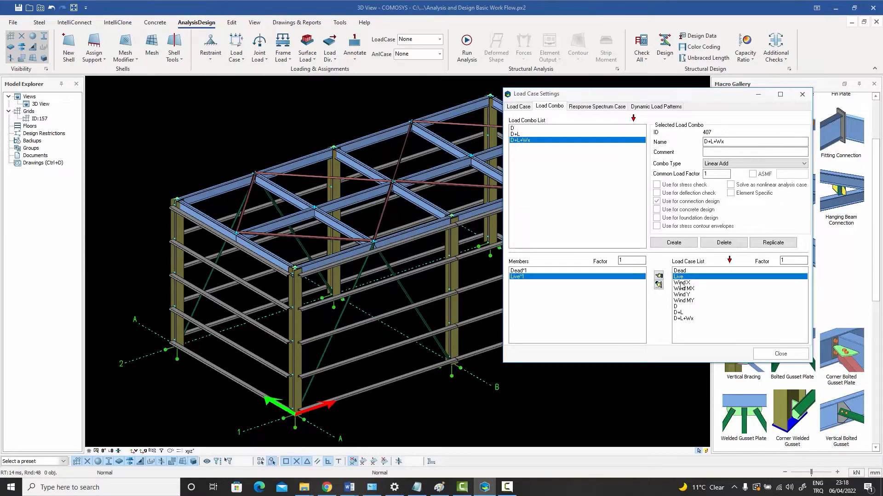
pyautogui.click(686, 283)
pyautogui.click(659, 276)
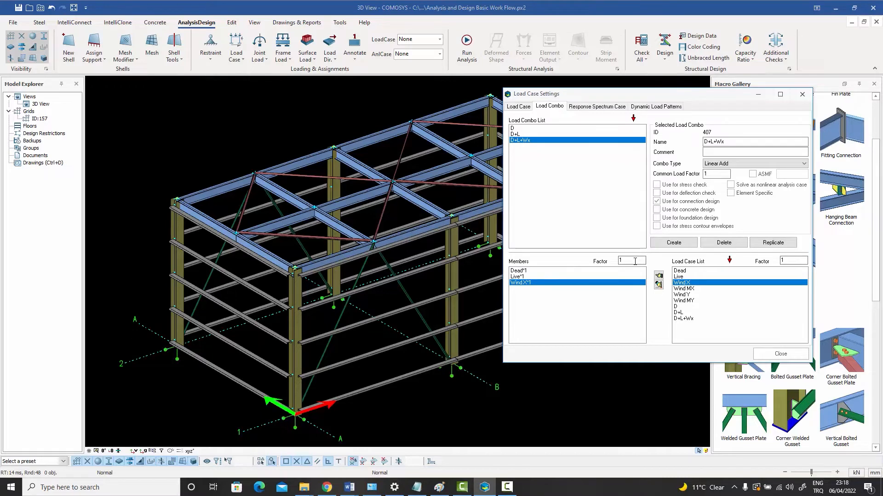
# - Check the Dead and Live factors of the D+L+Wx combination and set the Wind X factor to 1
pyautogui.click(533, 277)
pyautogui.click(524, 271)
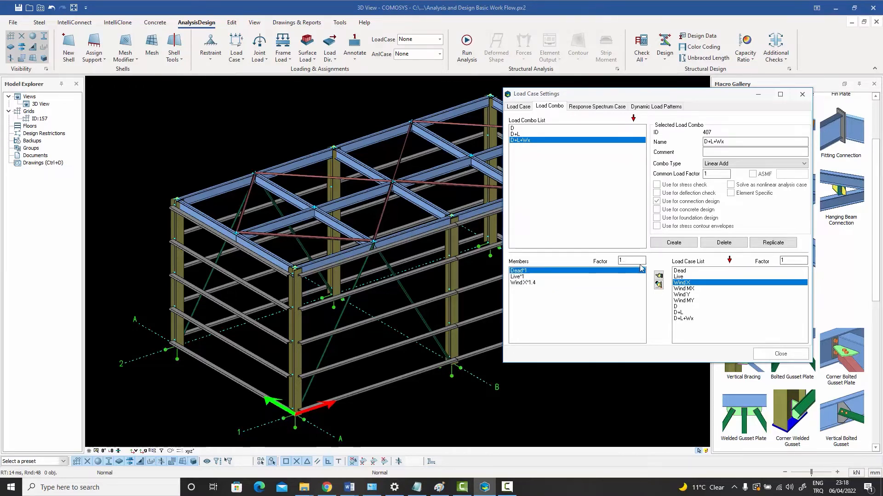
pyautogui.click(633, 260)
pyautogui.click(518, 277)
pyautogui.click(533, 283)
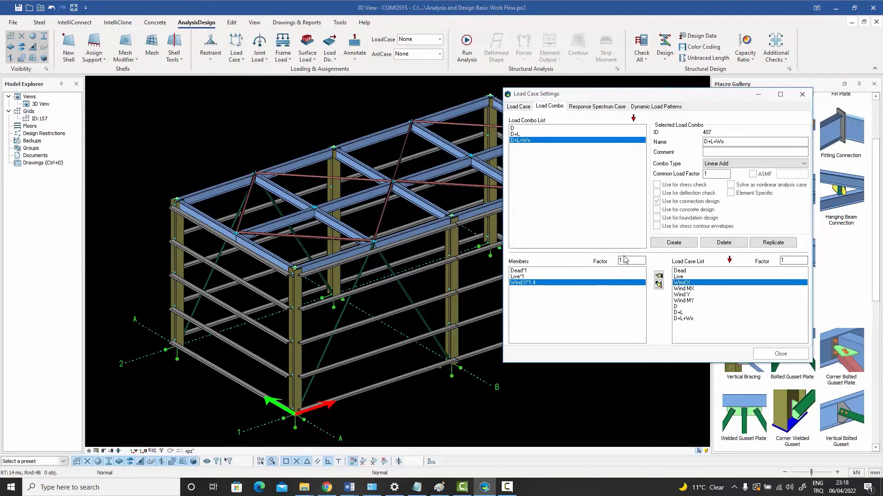
pyautogui.moveTo(627, 261); pyautogui.dragTo(550, 254)
pyautogui.write('1')
# - Create a load combination named D+L+WMX with the Dead, Live and Wind MX load cases as members
pyautogui.click(670, 246)
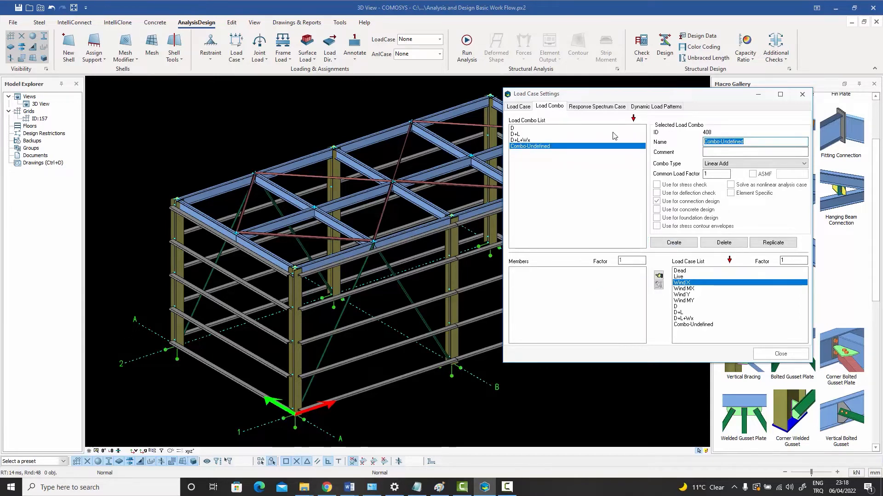
pyautogui.write('D+')
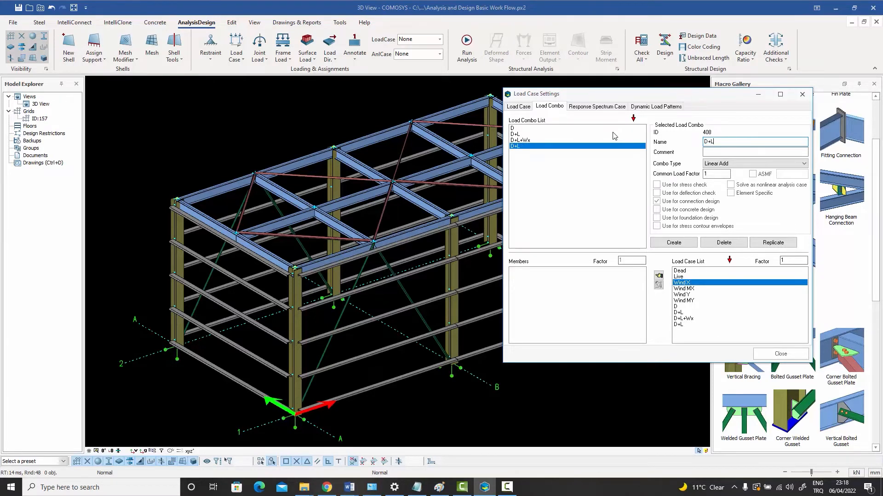
pyautogui.write('L+WMX')
pyautogui.click(688, 272)
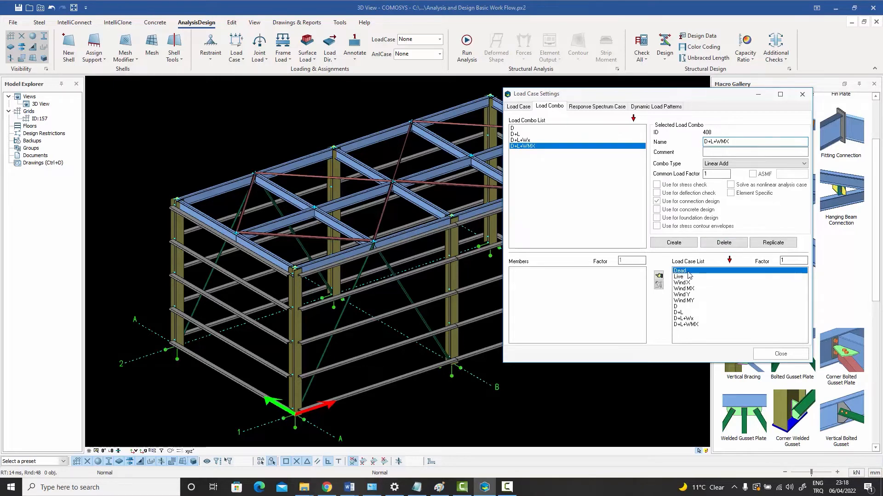
pyautogui.click(658, 276)
pyautogui.click(680, 278)
pyautogui.click(658, 275)
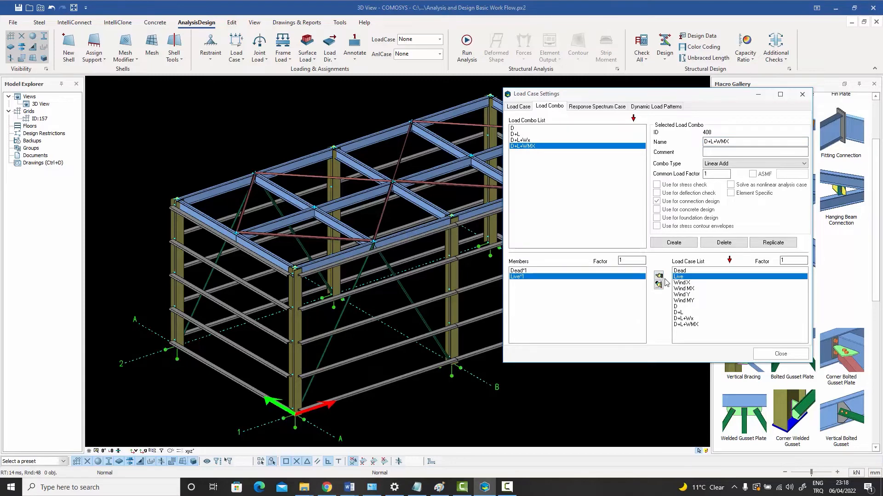
pyautogui.click(682, 288)
pyautogui.click(659, 276)
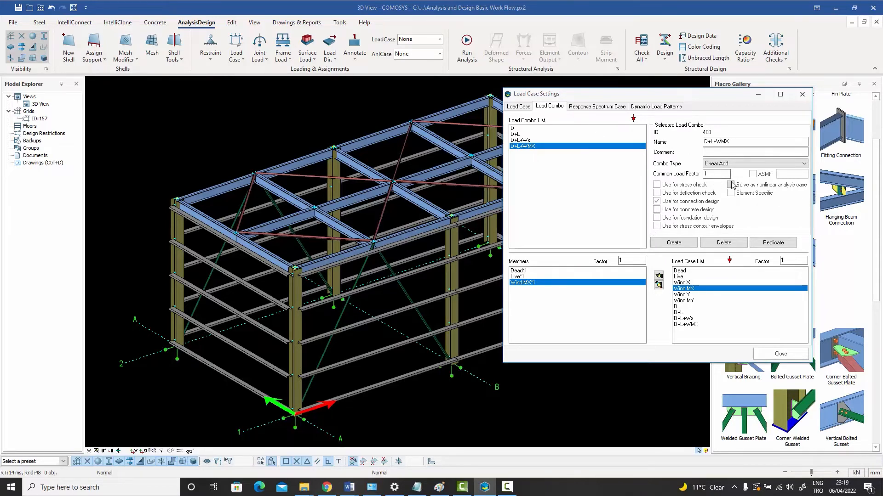
# - Review the existing combinations and enable the D combination for stress check, leaving its deflection check off
pyautogui.click(516, 130)
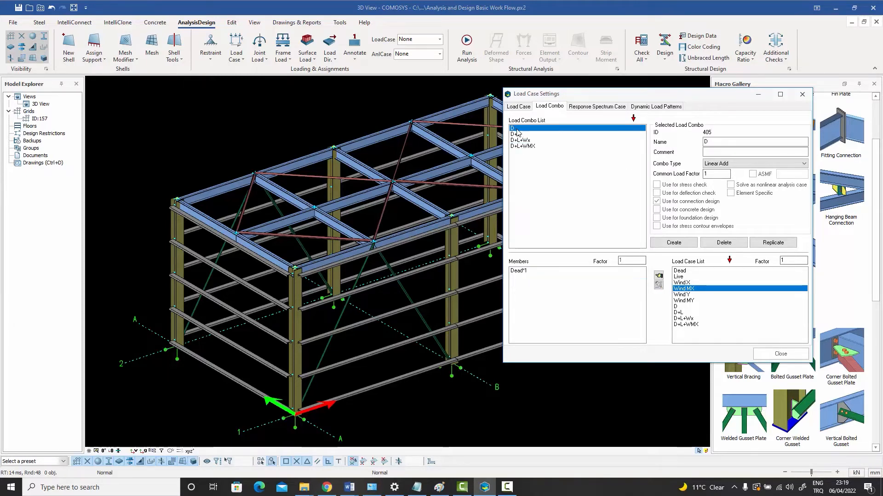
pyautogui.click(518, 135)
pyautogui.click(517, 139)
pyautogui.click(517, 129)
pyautogui.click(657, 185)
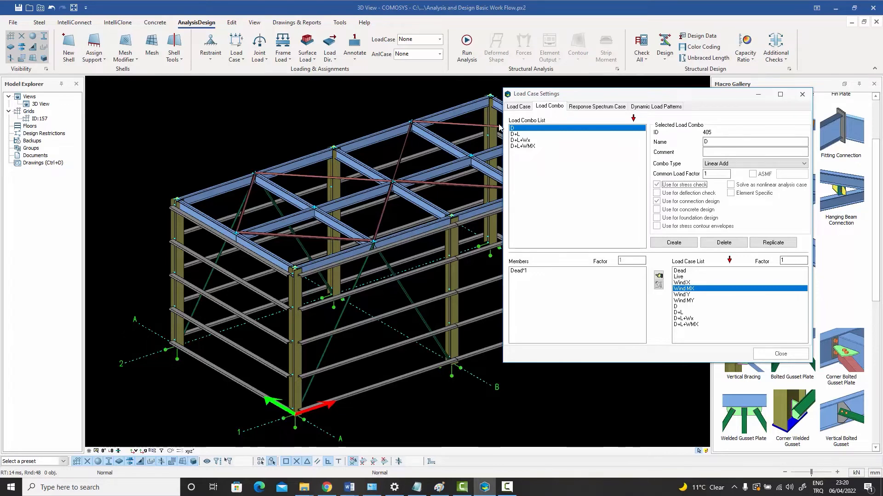
pyautogui.click(657, 193)
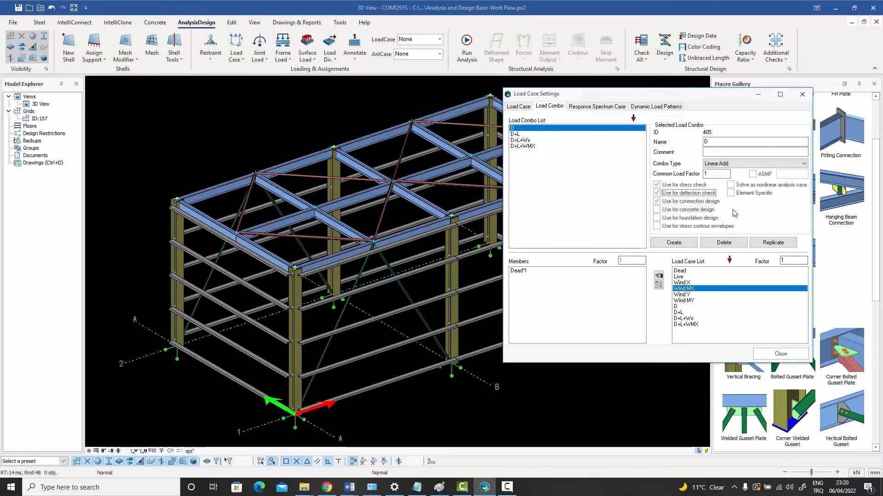
pyautogui.click(659, 194)
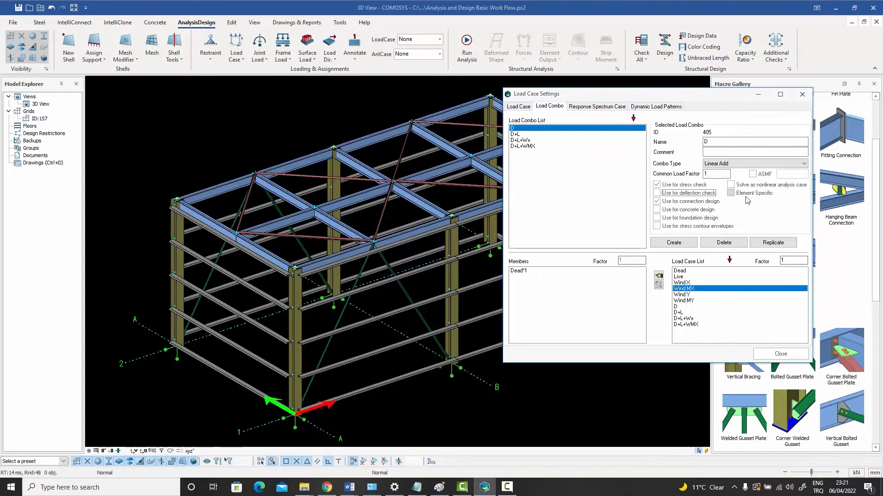
# - Mark the D+L+WMX combination as element specific, enable it for stress check and close the load case settings
pyautogui.click(524, 147)
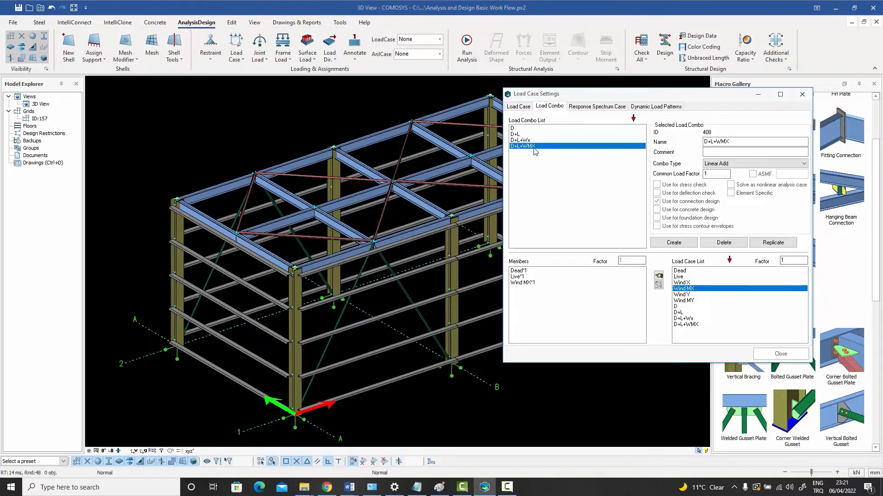
pyautogui.click(730, 193)
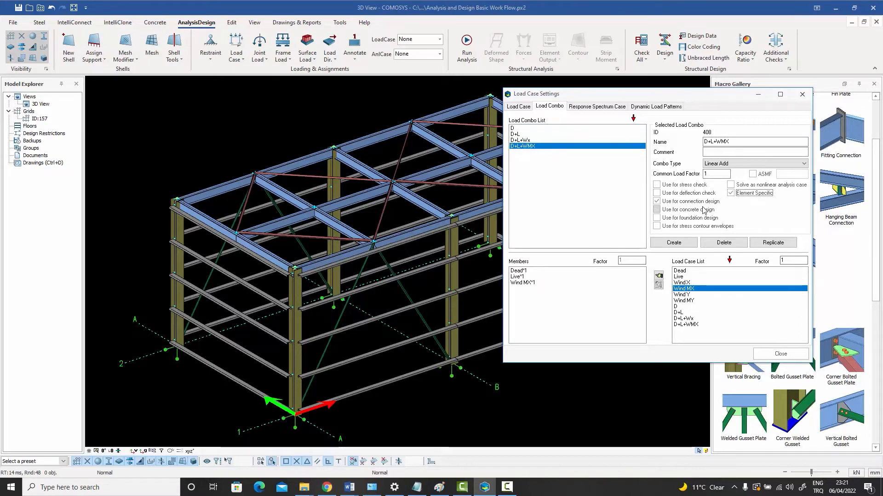
pyautogui.click(658, 185)
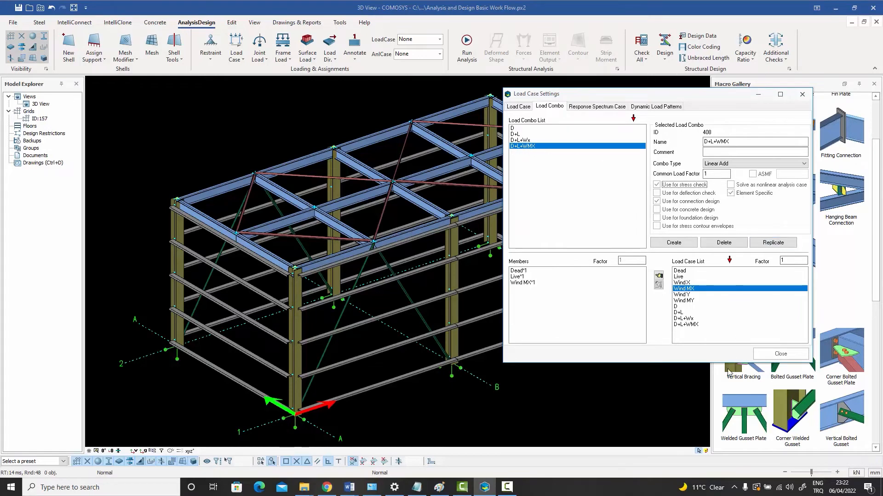
pyautogui.click(781, 353)
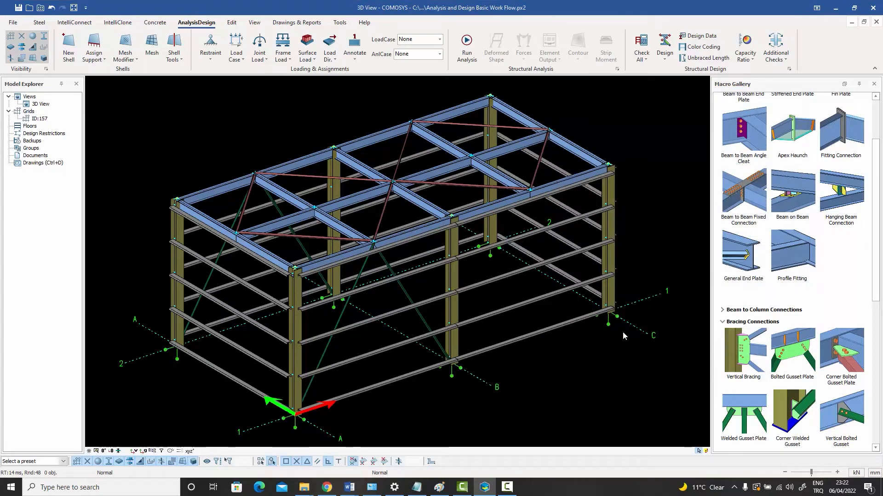
# - Open the properties of the roof cross beam between grids B and C and add D+L+WMX to its element specific load combos
pyautogui.doubleClick(445, 148)
pyautogui.moveTo(428, 109); pyautogui.dragTo(645, 81)
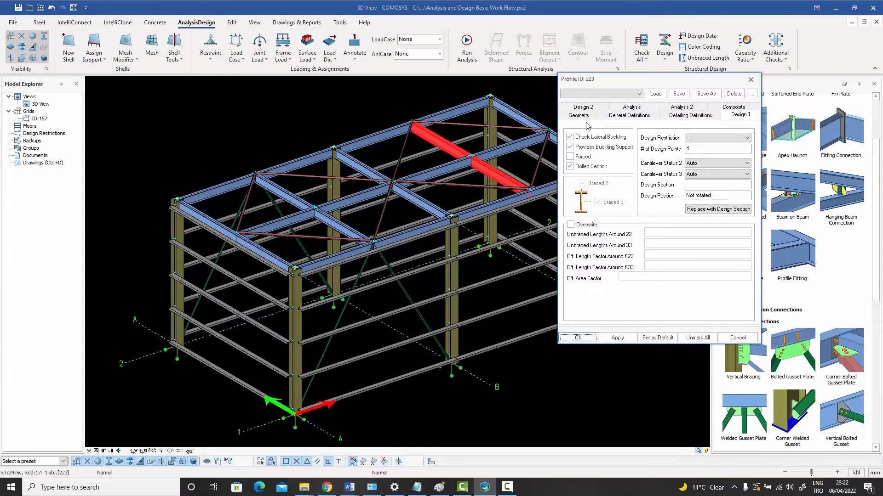
pyautogui.click(690, 116)
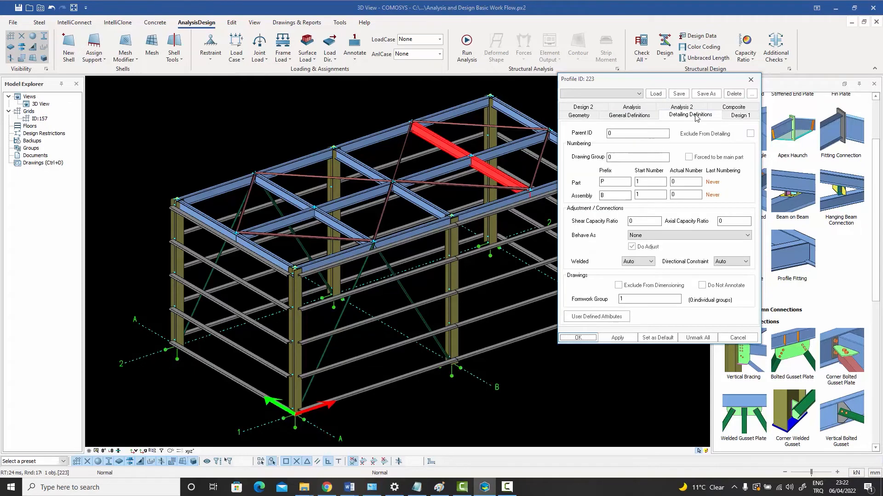
pyautogui.click(740, 115)
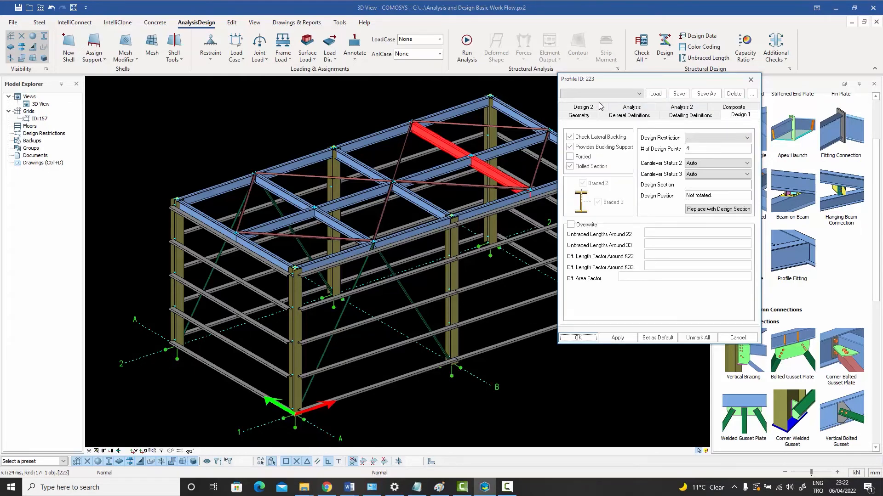
pyautogui.click(581, 107)
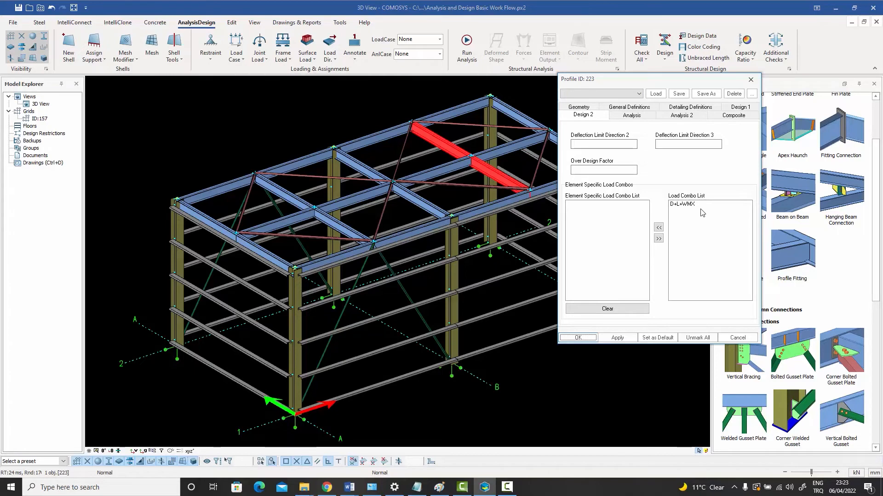
pyautogui.click(682, 205)
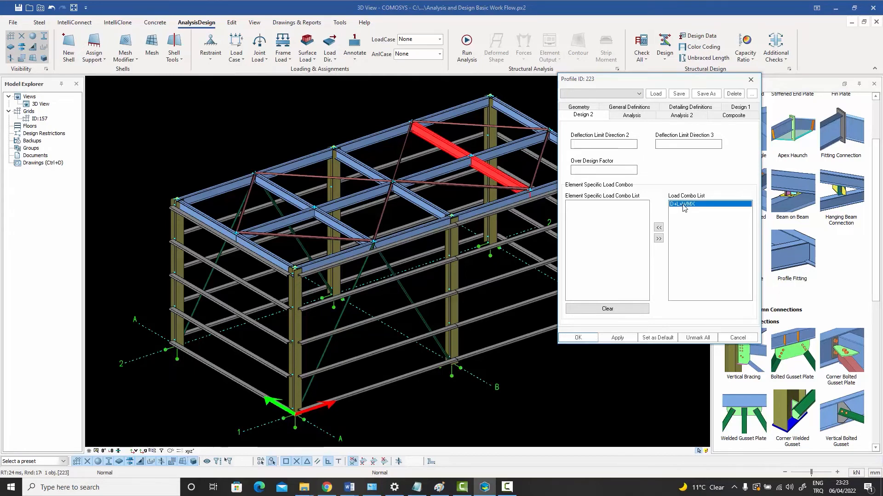
pyautogui.click(659, 228)
# - Remove D+L+WMX from the beam's element specific load combos and apply the beam properties
pyautogui.click(578, 204)
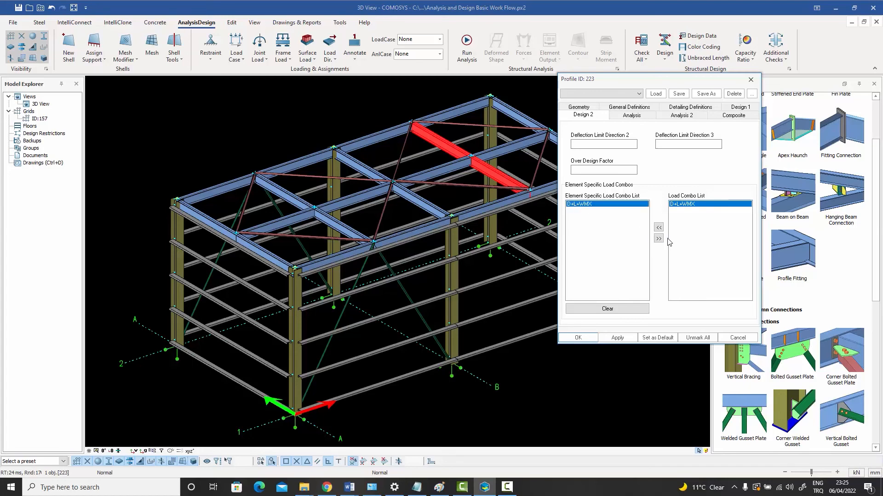
pyautogui.click(658, 239)
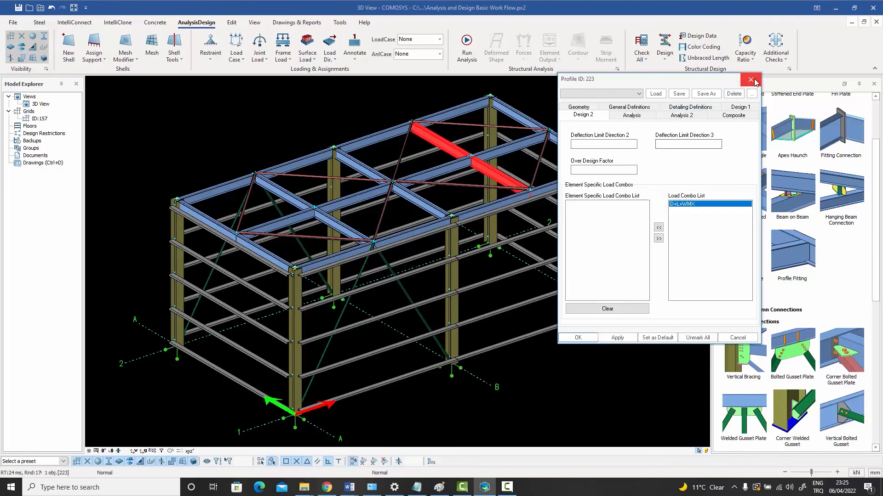
pyautogui.click(609, 338)
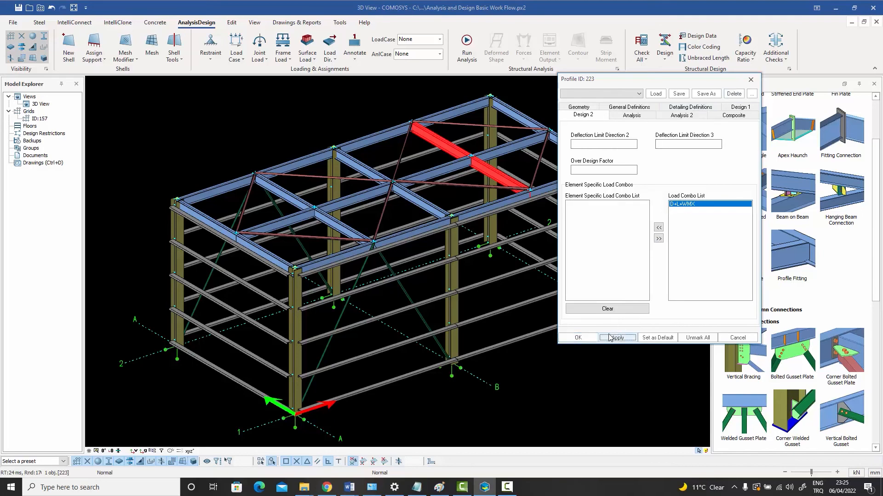
pyautogui.click(578, 338)
pyautogui.click(599, 121)
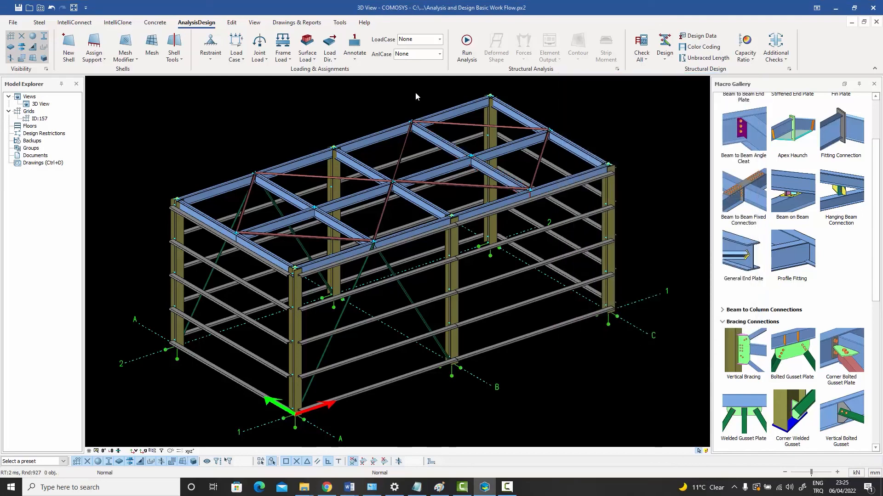
# - Reopen the load combination settings and turn off the Element Specific option for D+L+WMX
pyautogui.click(236, 59)
pyautogui.click(250, 78)
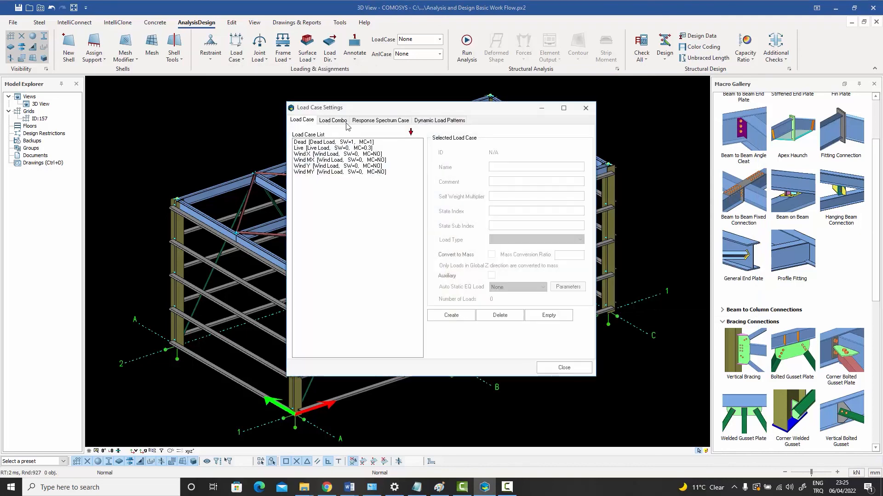
pyautogui.click(346, 122)
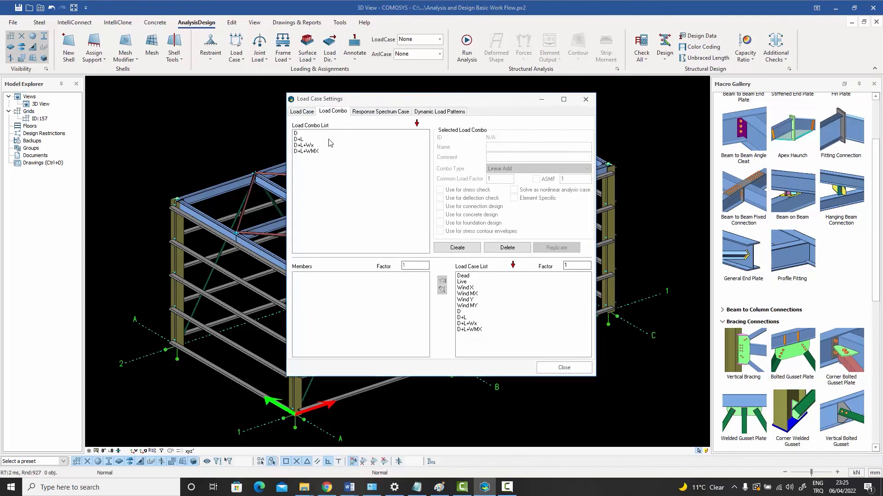
pyautogui.click(316, 151)
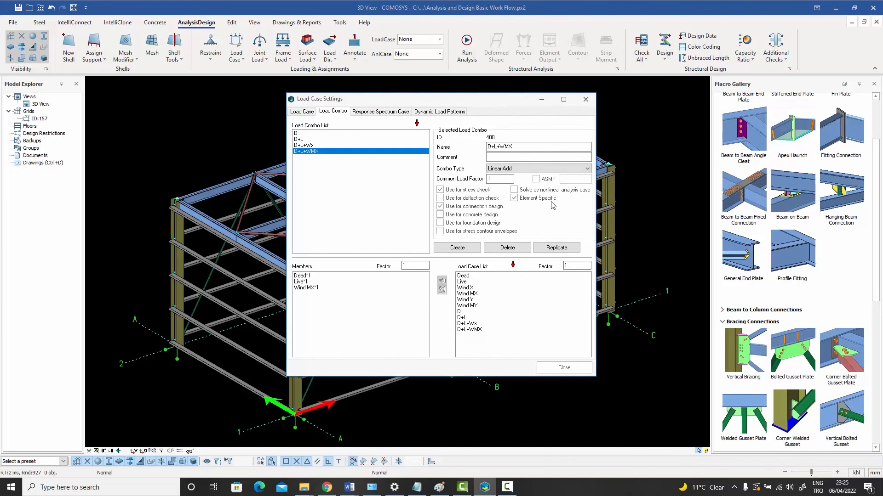
pyautogui.click(514, 198)
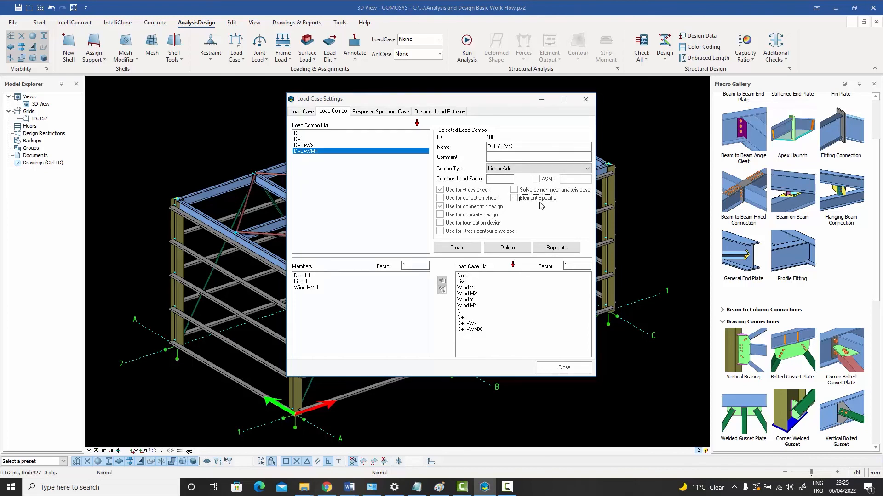